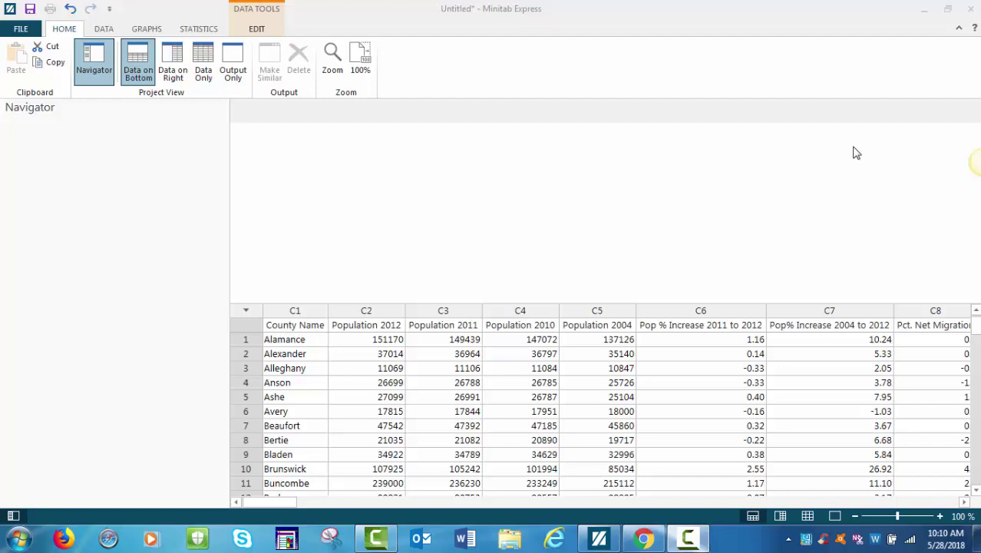
Create a simple scatterplot with Human Services Expenditures as Y and Mean Household Income as X, and show only the output
left_click(146, 33)
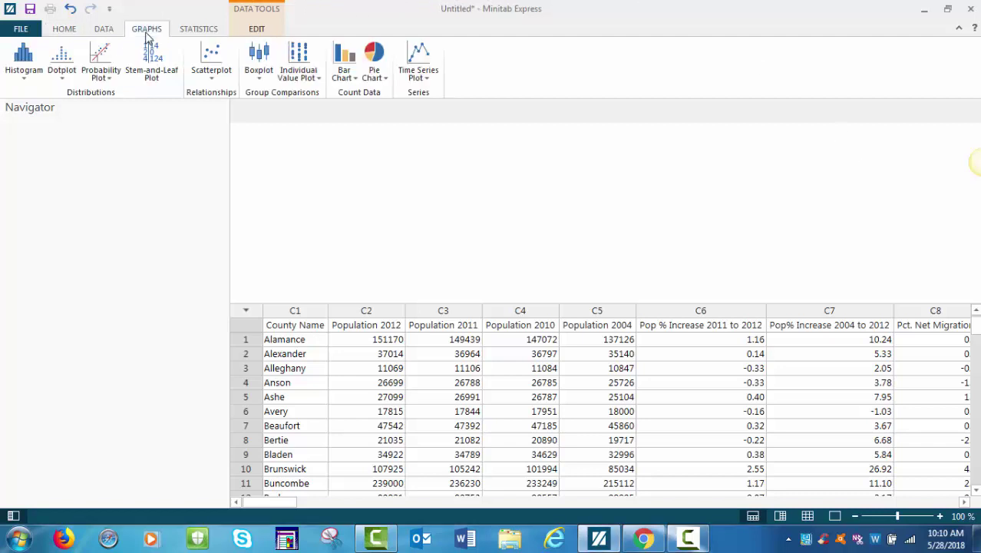
left_click(211, 69)
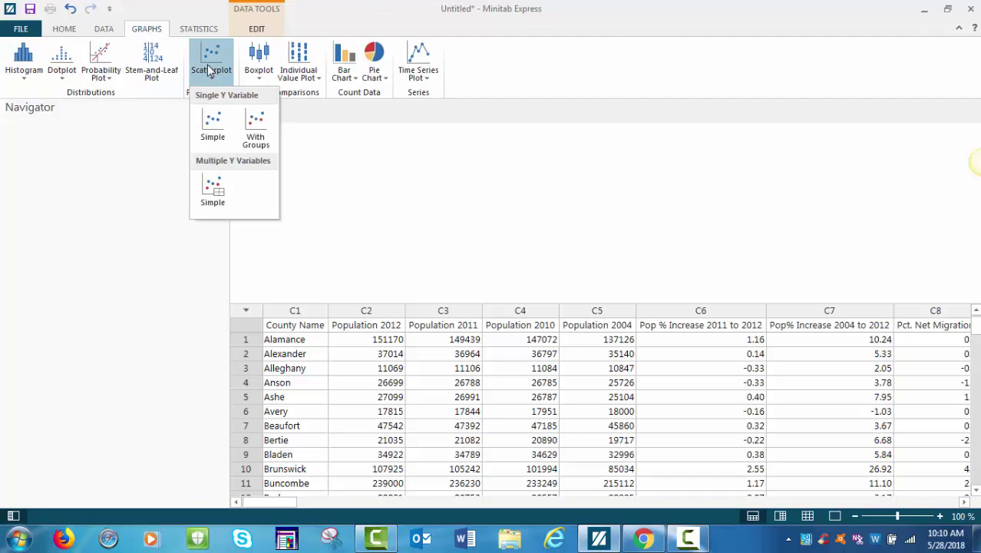
left_click(213, 135)
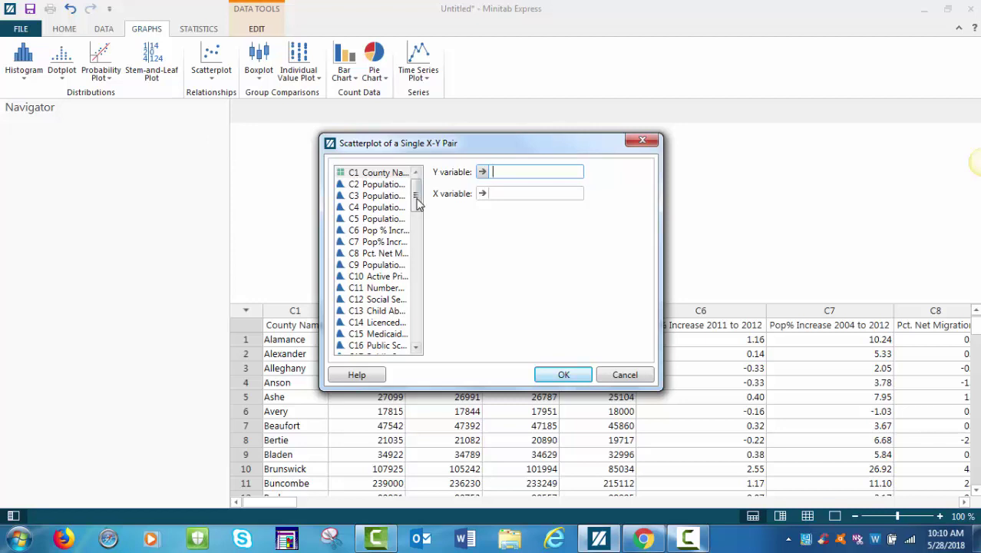
left_click_drag(417, 201, 417, 252)
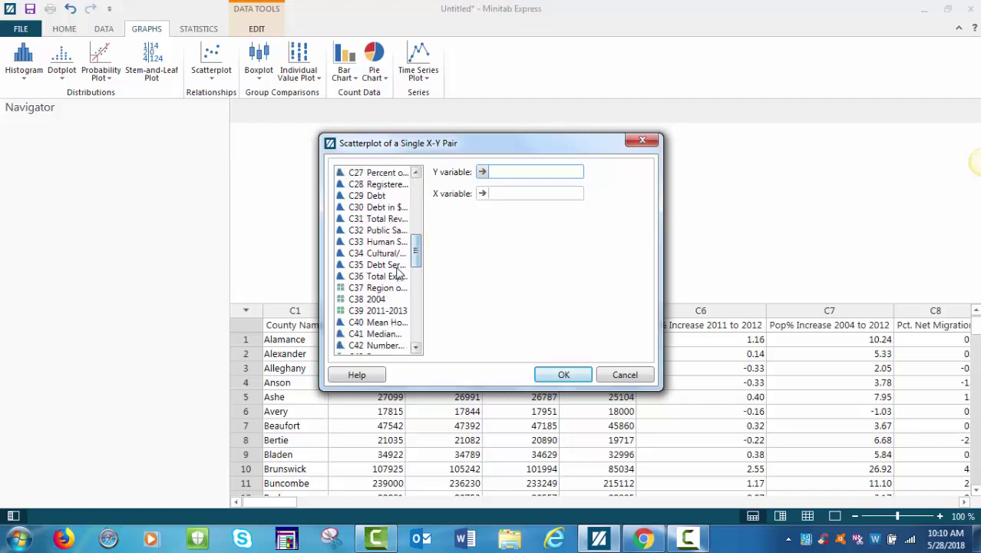
double_click(361, 241)
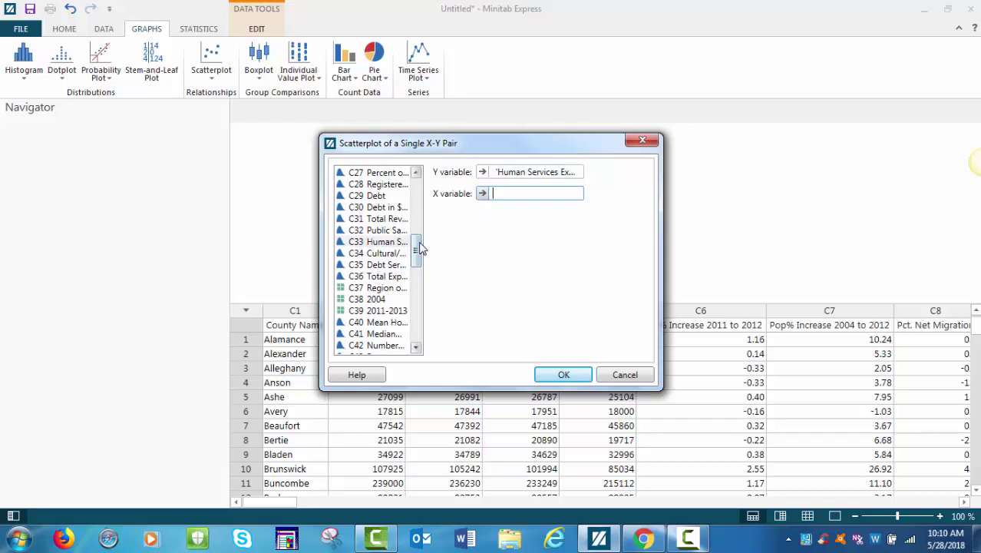
left_click_drag(416, 248, 416, 253)
double_click(376, 299)
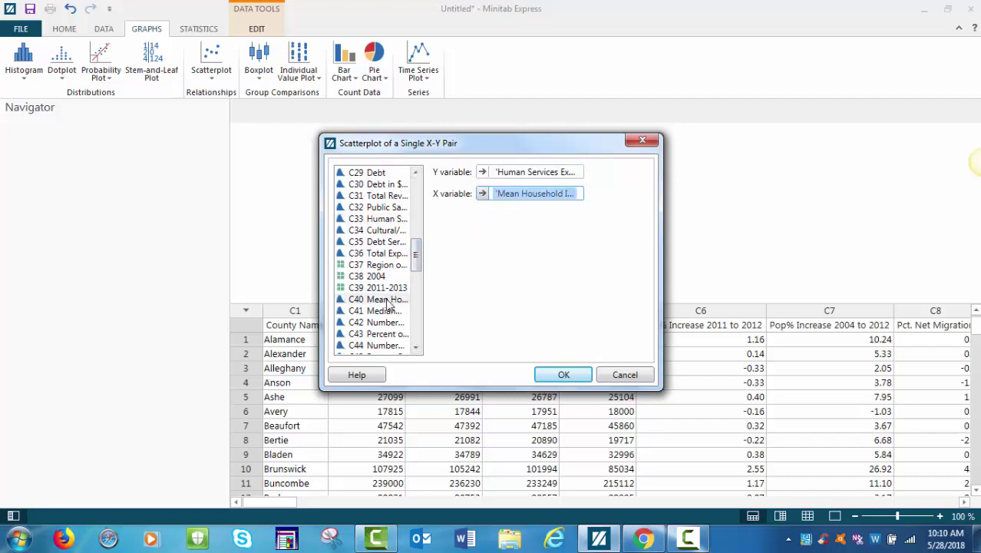
left_click(558, 376)
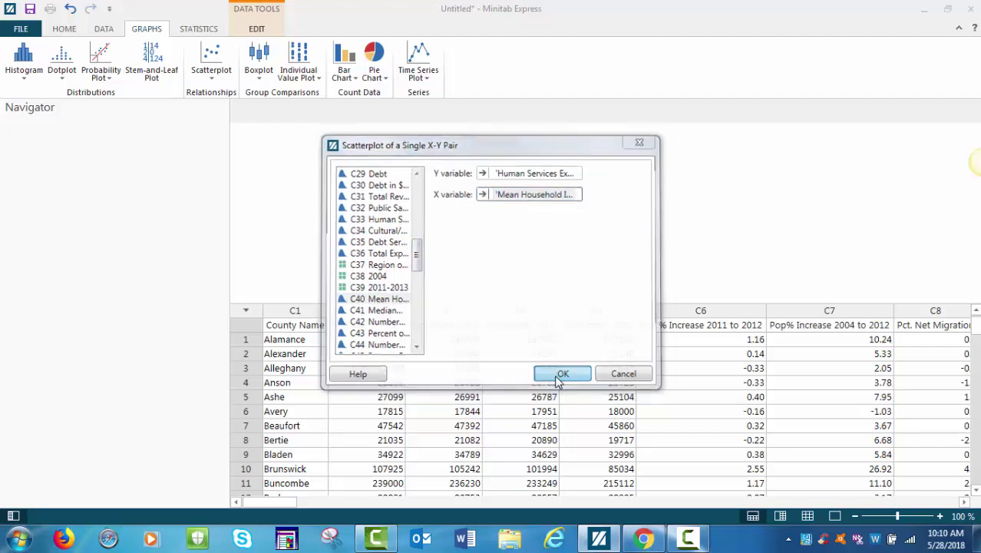
left_click(60, 29)
left_click(233, 65)
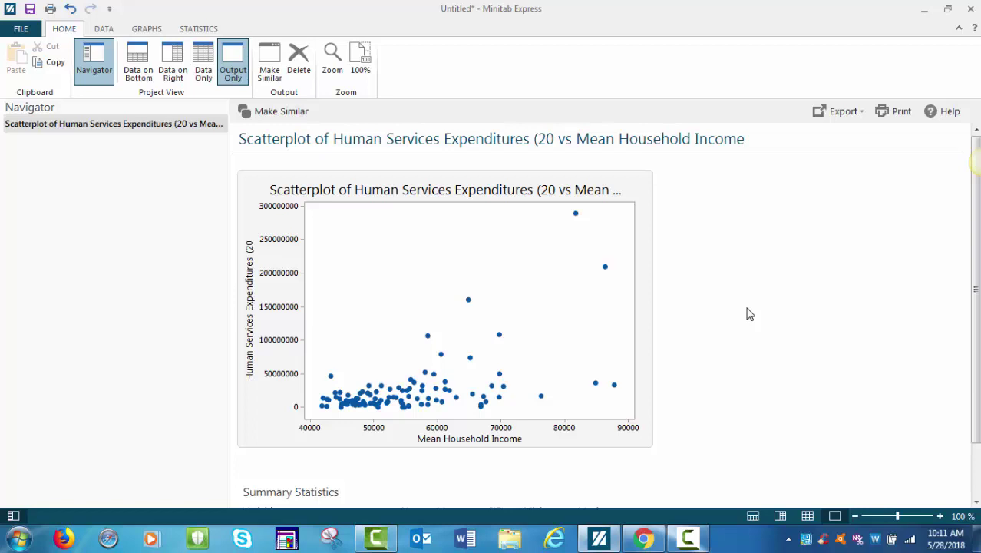
Rank the data in the Mean Household Income column
left_click(102, 30)
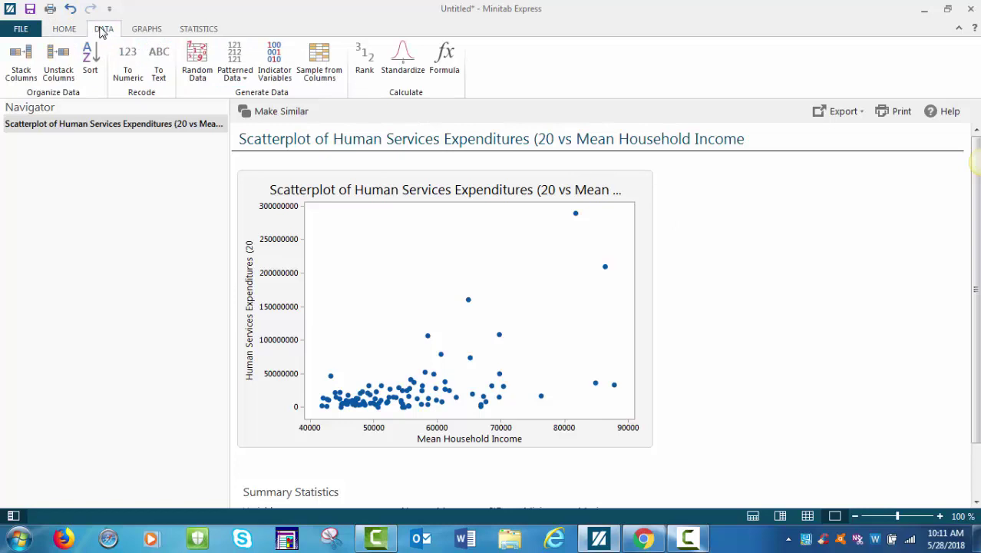
left_click(361, 69)
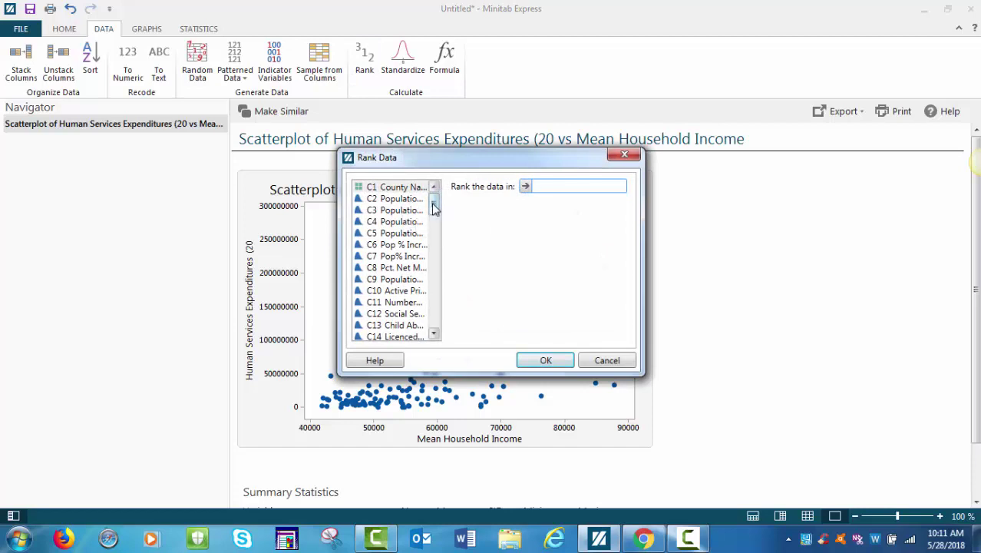
left_click_drag(434, 207, 433, 260)
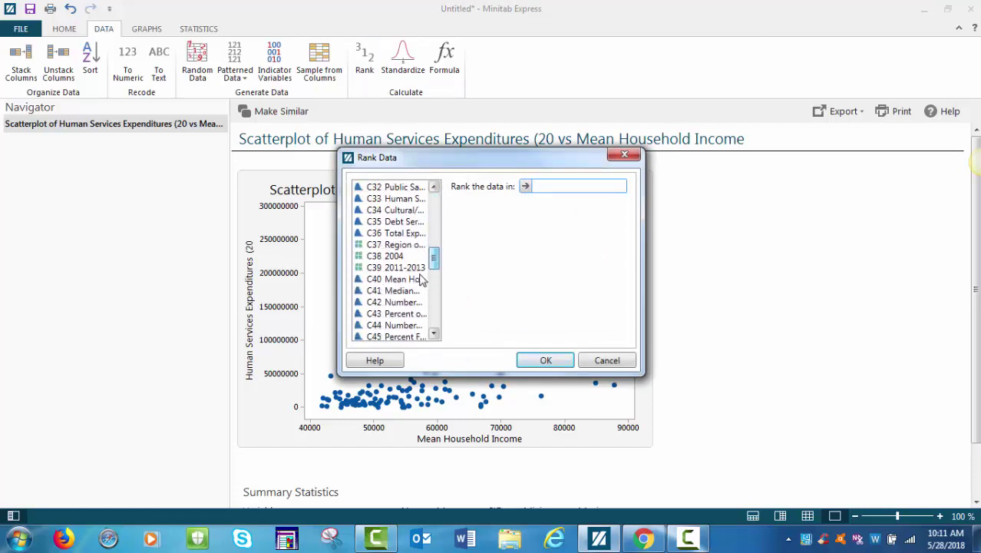
double_click(416, 279)
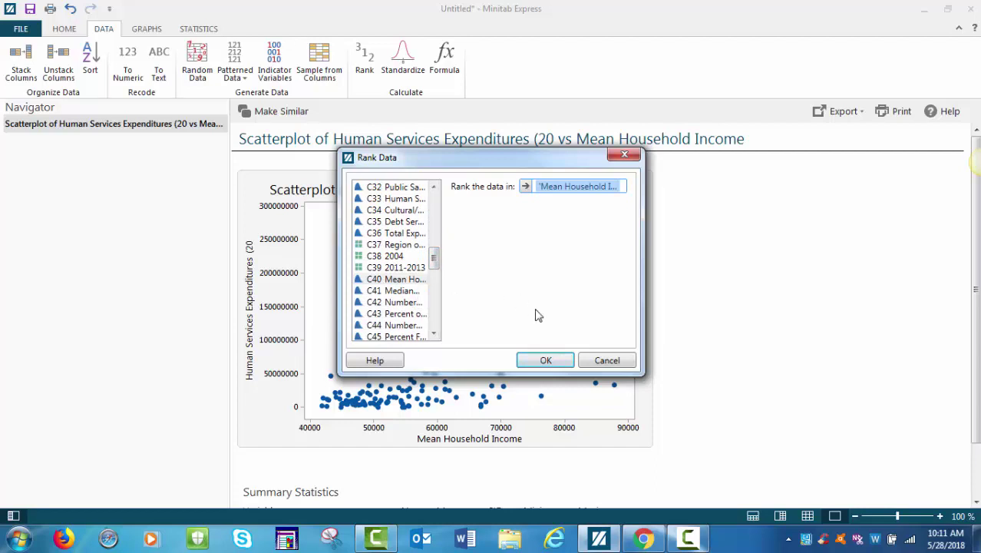
left_click(546, 360)
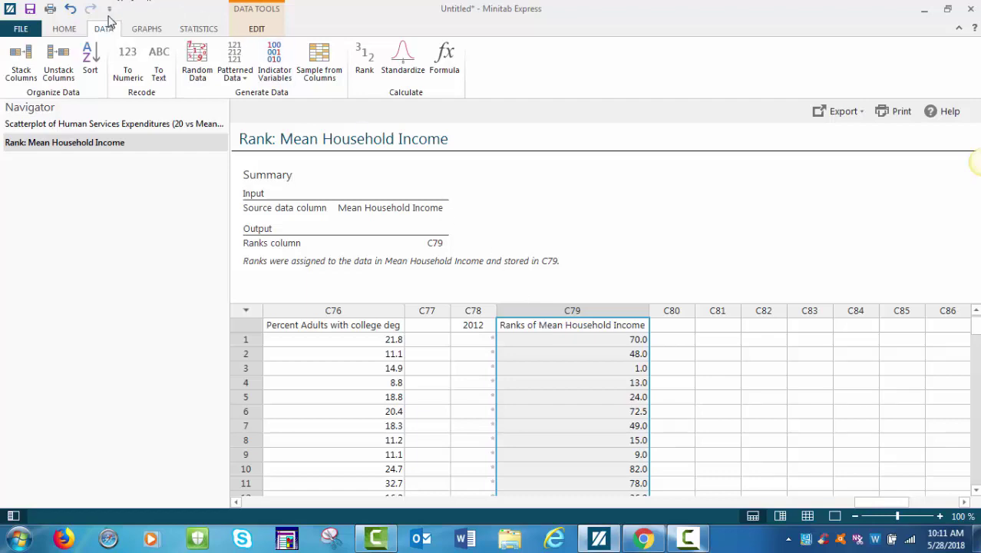
Start a recode to text data for the Ranks of Mean Household Income column
left_click(163, 73)
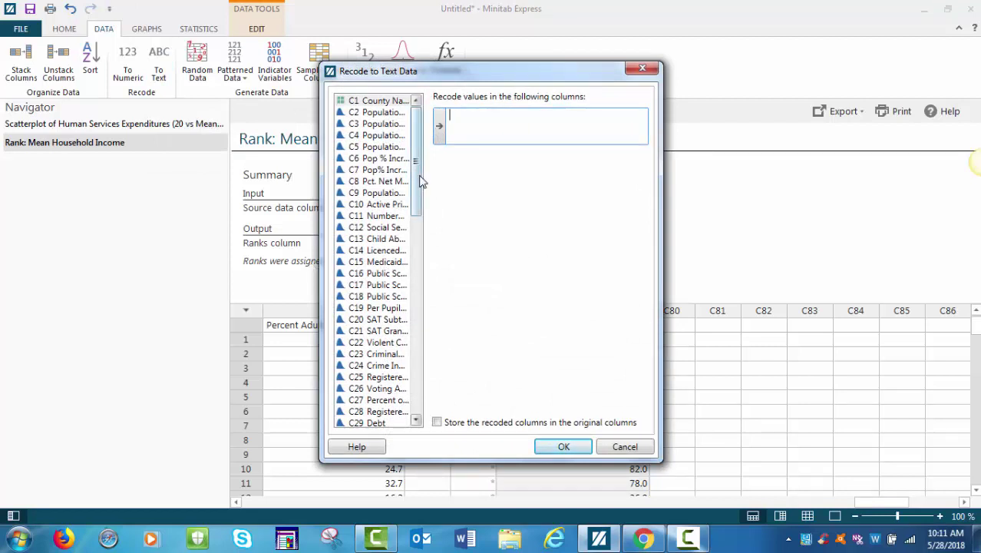
scroll(425, 215, "down", 2)
left_click_drag(424, 233, 418, 390)
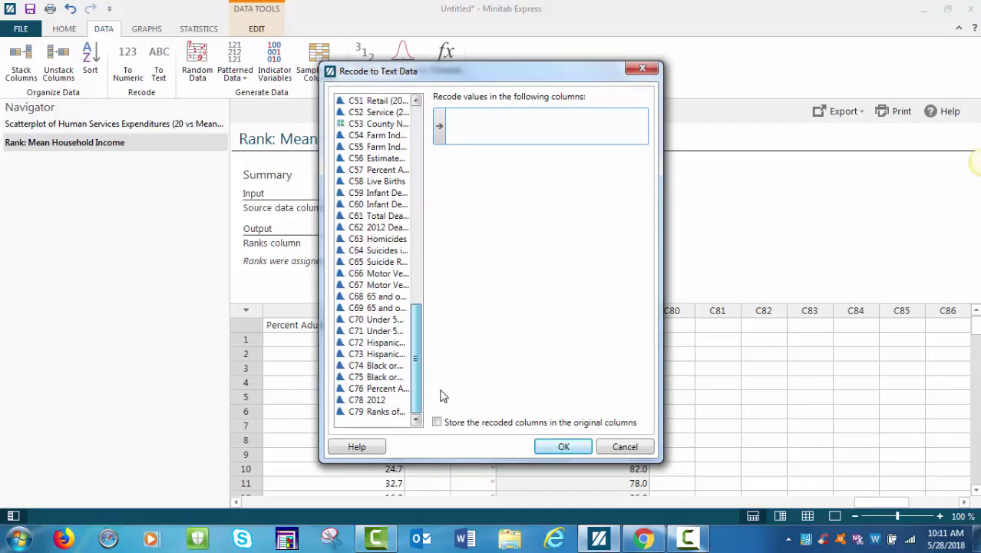
left_click(398, 413)
double_click(399, 413)
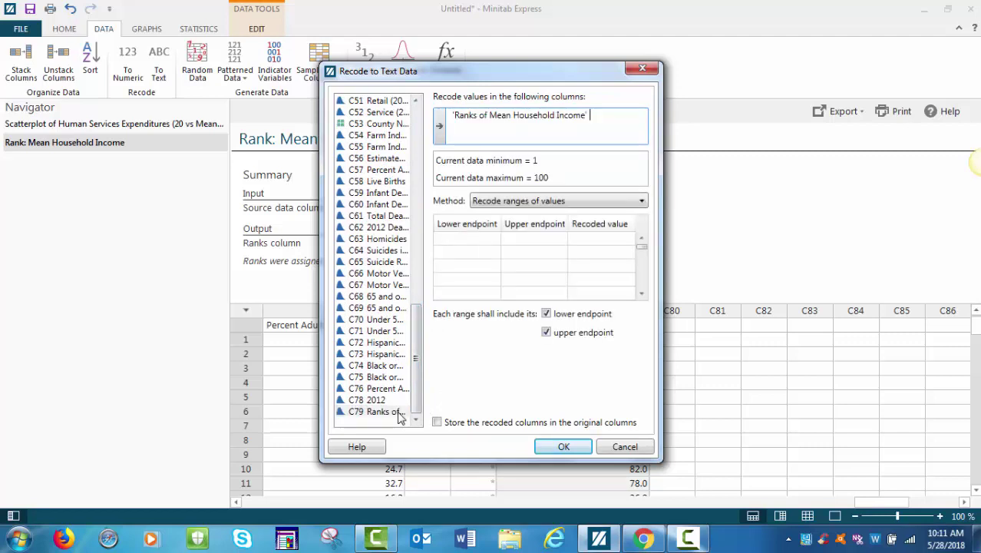
Define the first recode range with endpoints 1 to 33 and the recoded value Low
left_click(443, 240)
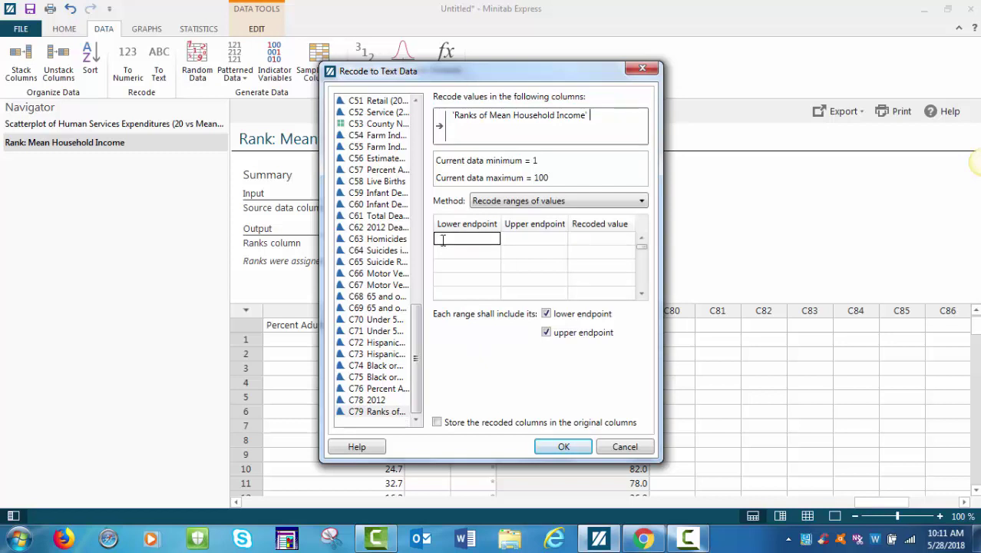
type("1")
left_click(518, 239)
type("33")
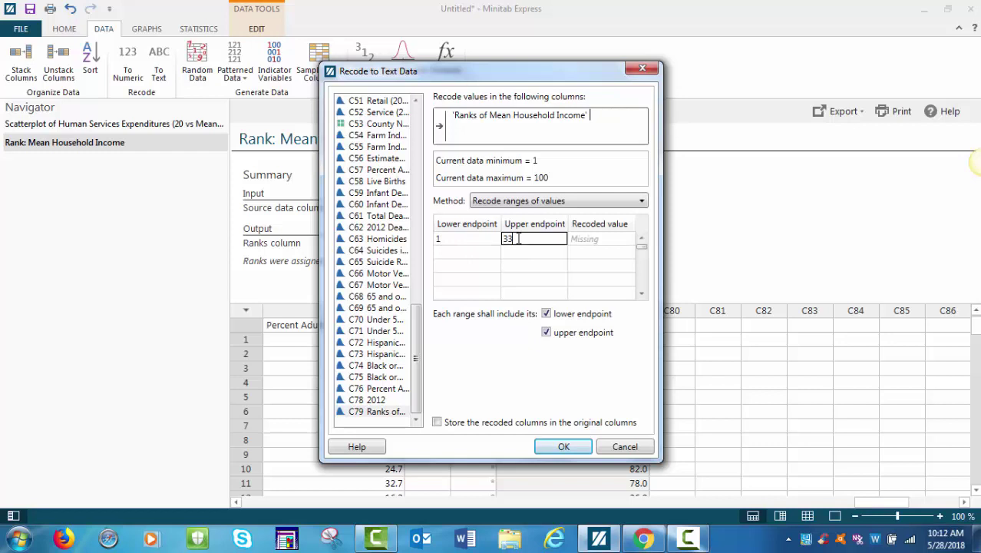
left_click(590, 239)
type("Low")
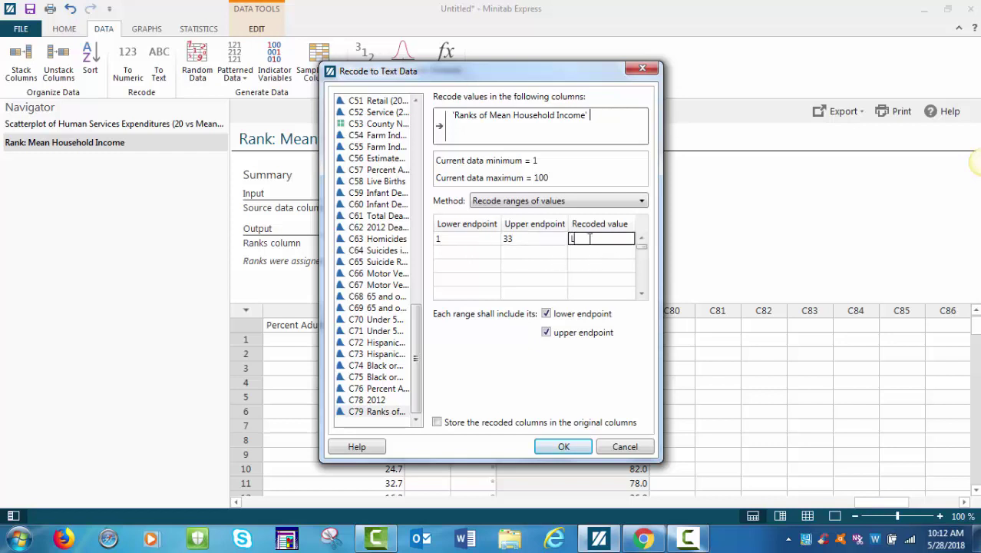
Define the second recode range with endpoints 34 to 67 and the recoded value Medium
left_click(445, 255)
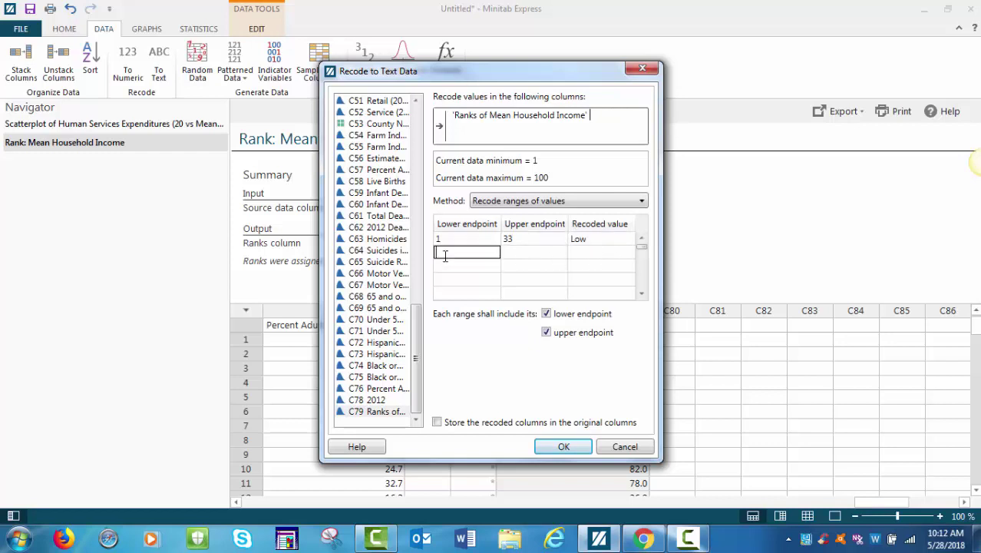
type("34")
left_click(511, 255)
type("67")
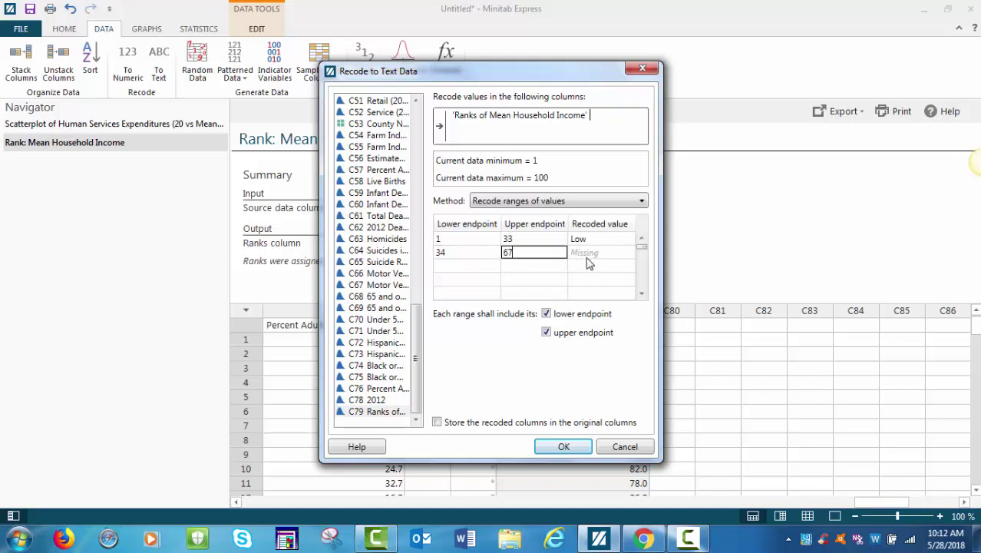
left_click(578, 251)
type("Medium")
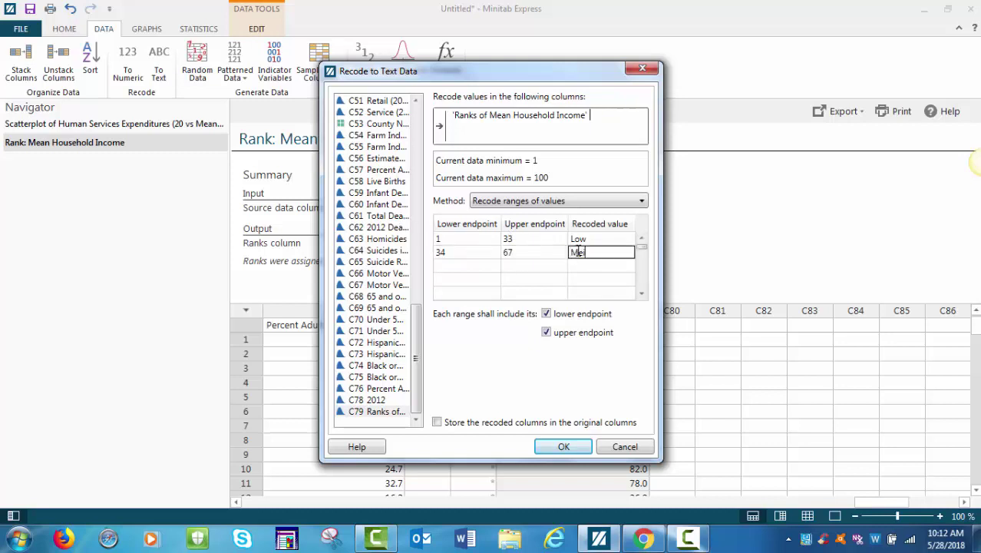
Define the third recode range from 68 to 100 as High and run the recode of the income ranks
left_click(450, 268)
type("68")
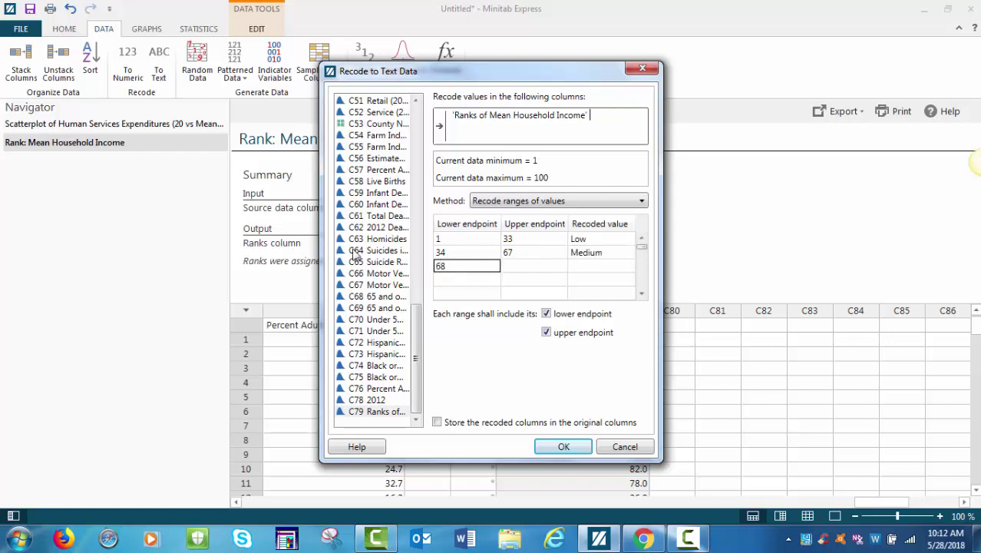
left_click(507, 272)
type("100")
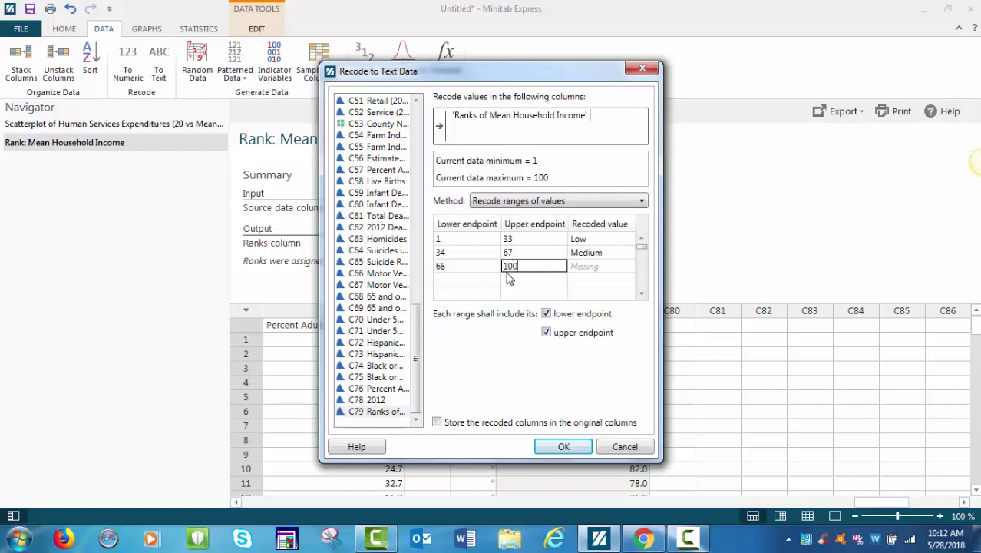
left_click(582, 270)
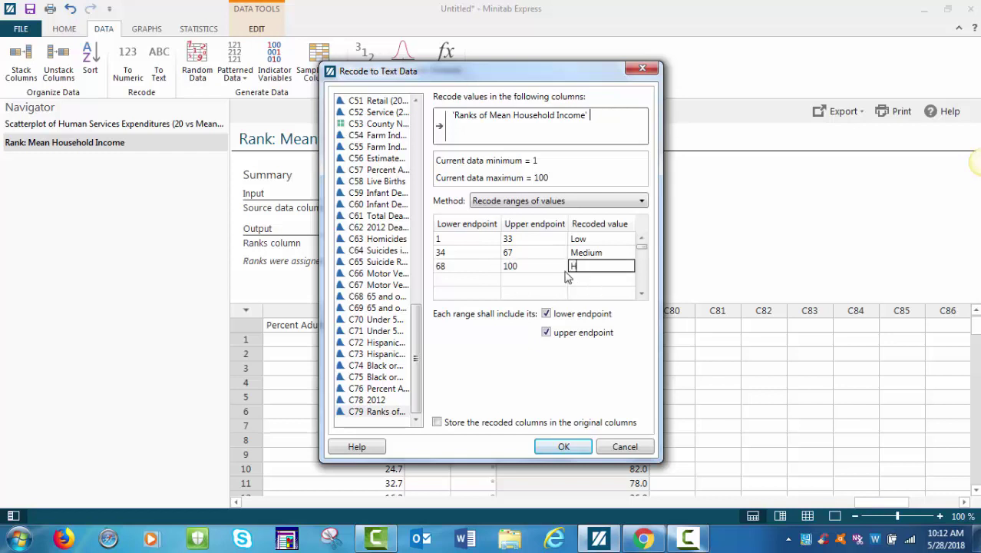
type("High")
left_click(544, 451)
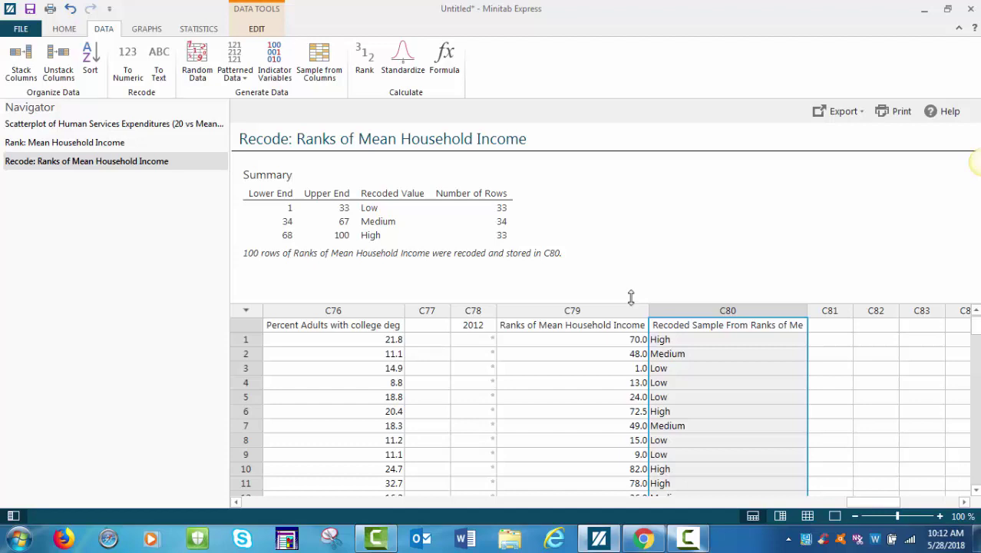
Create a boxplot of Human Services Expenditures grouped by the recoded income ranks, and show only the output
left_click(146, 30)
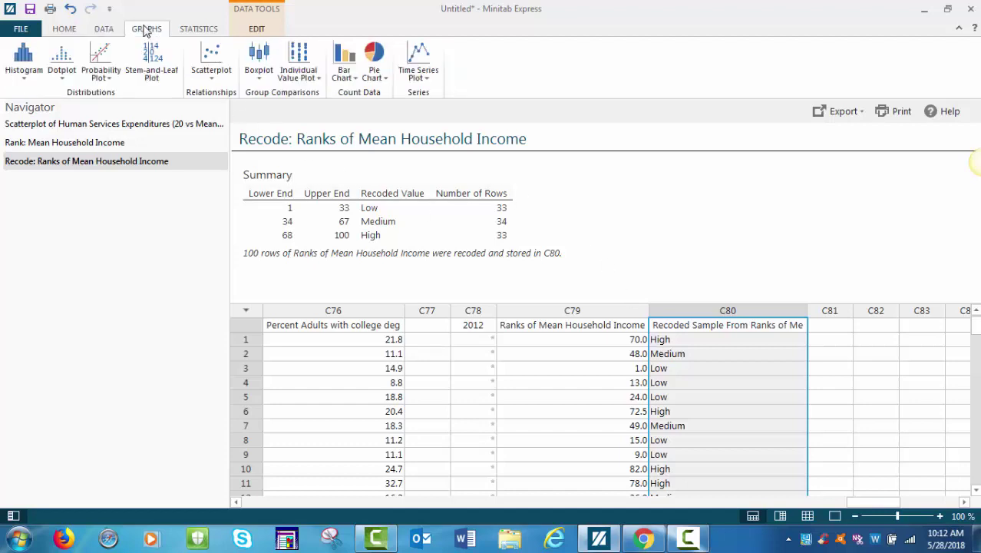
left_click(259, 57)
left_click(307, 127)
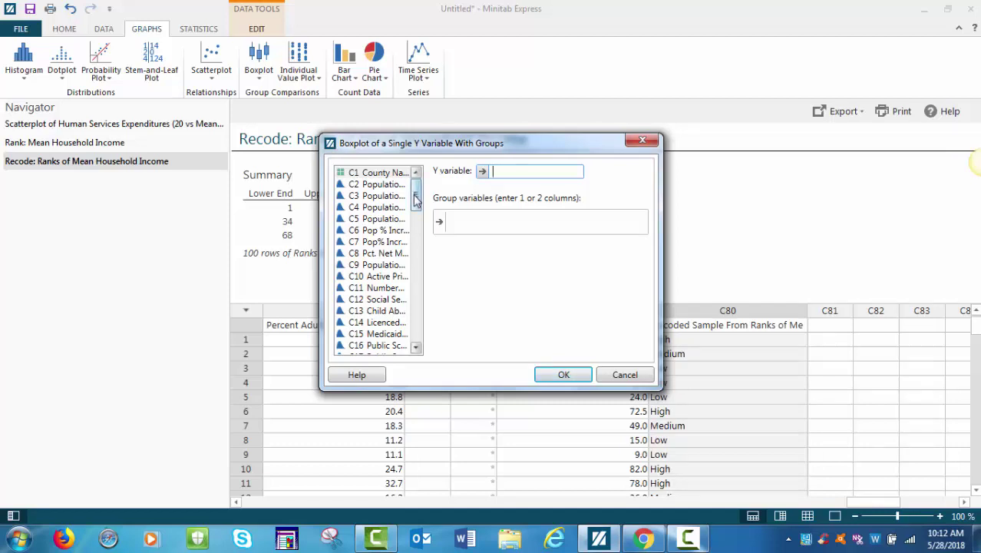
scroll(415, 198, "down", 6)
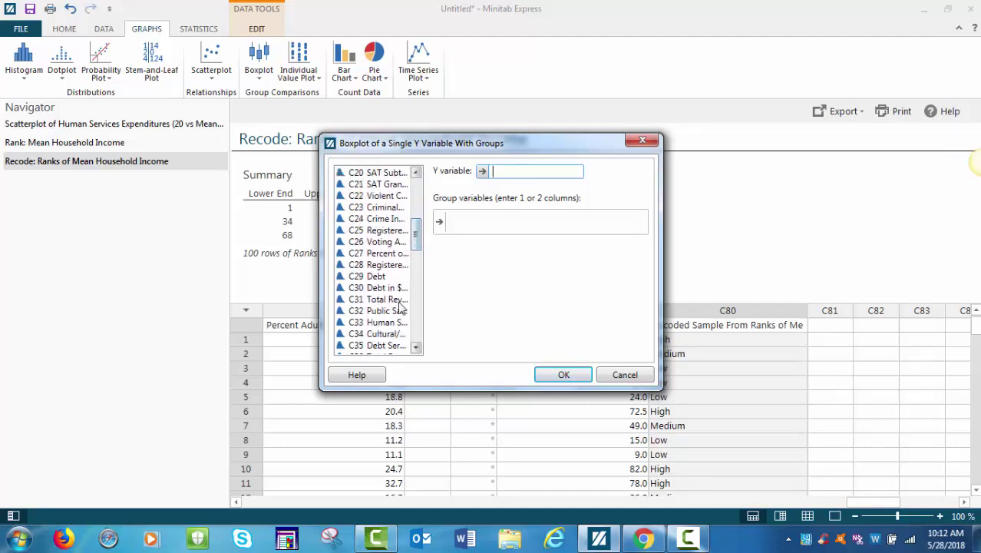
double_click(380, 322)
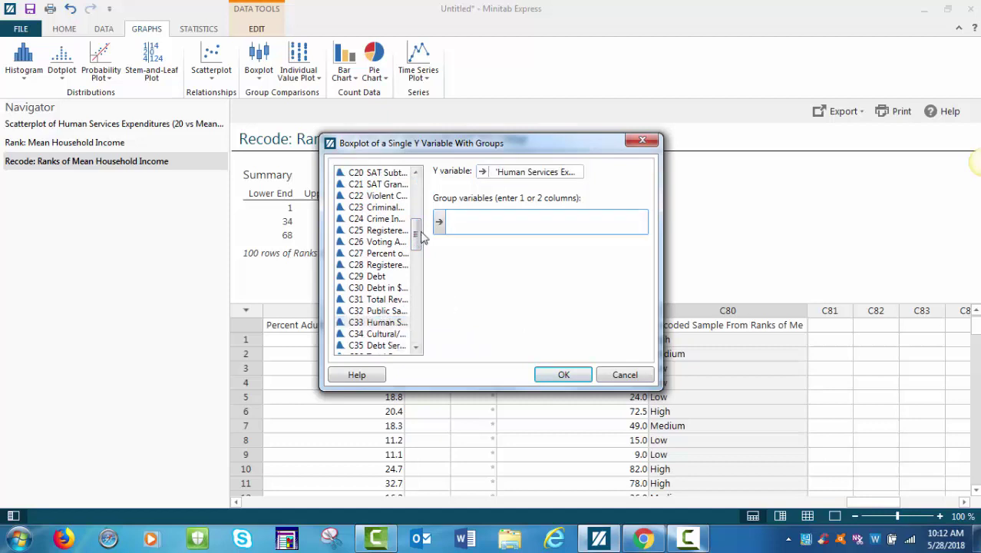
left_click_drag(421, 234, 406, 357)
double_click(394, 347)
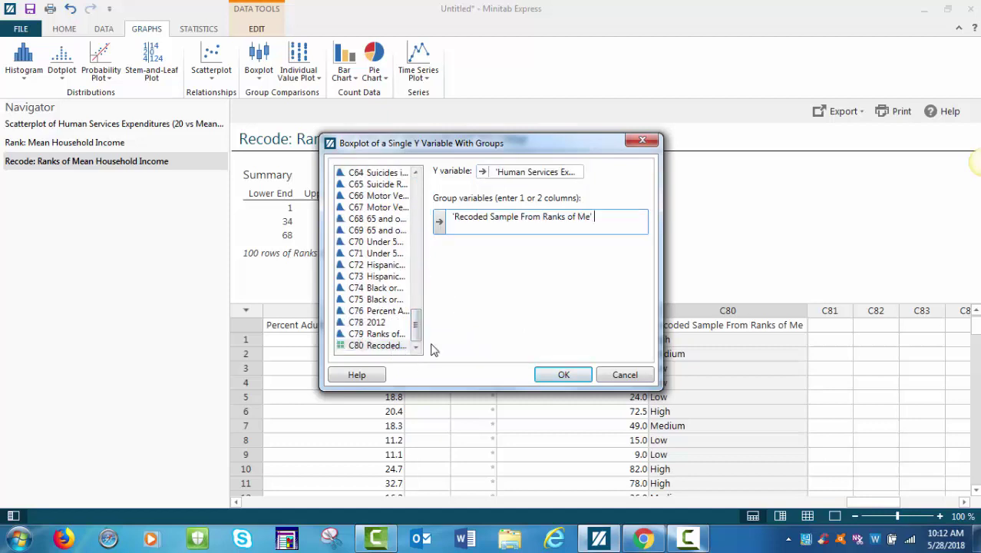
left_click(563, 375)
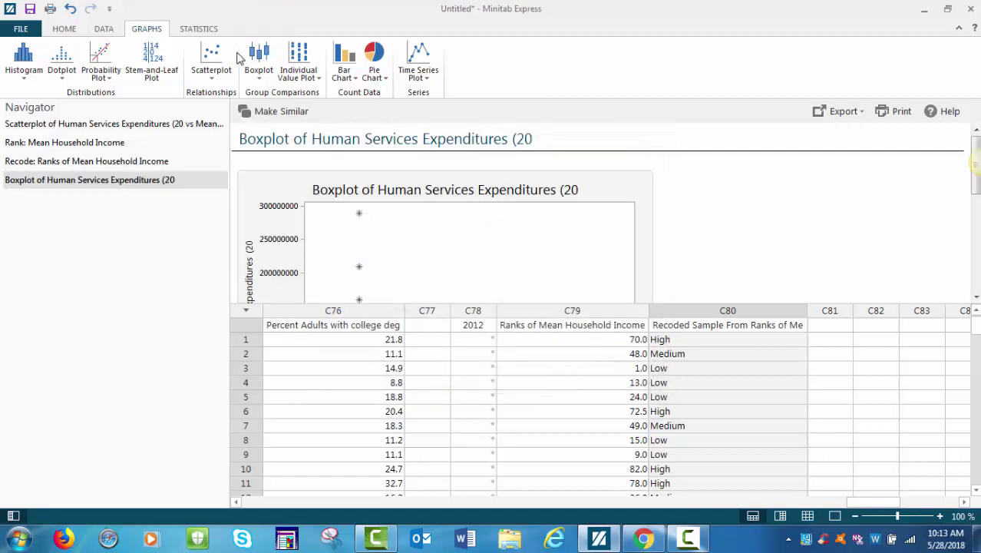
left_click(64, 28)
left_click(234, 73)
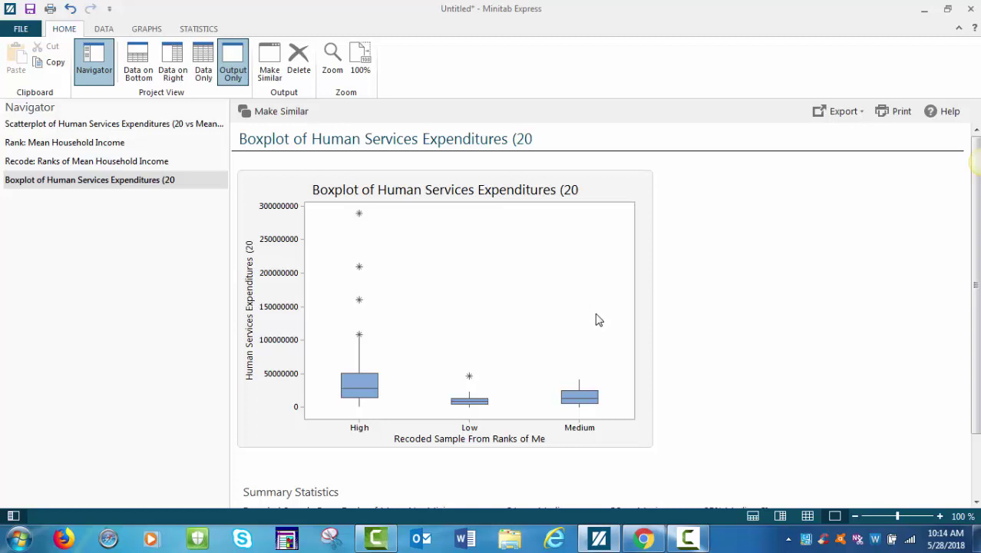
Rank the data in the Human Services Expenditures column (C33)
left_click(103, 31)
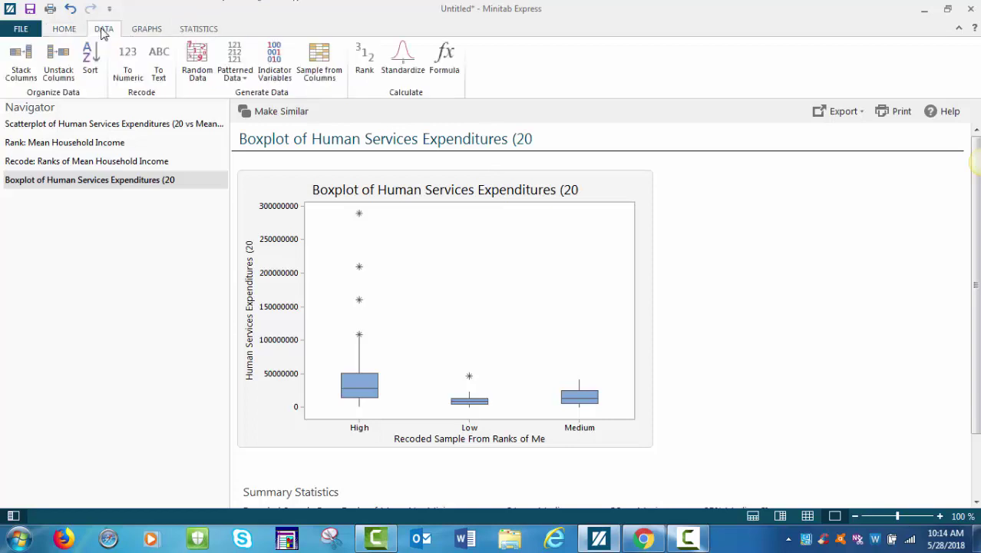
left_click(361, 62)
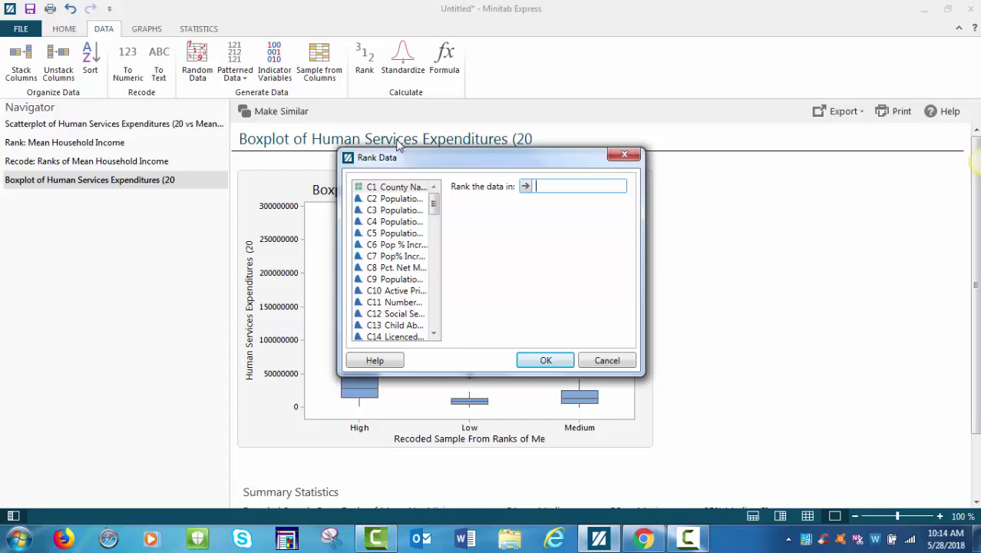
left_click_drag(434, 204, 444, 244)
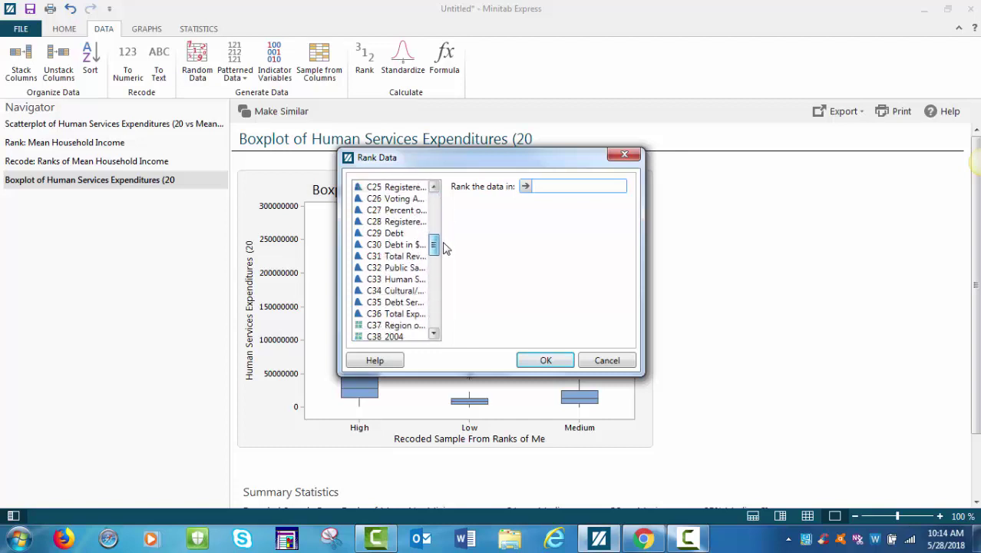
double_click(400, 279)
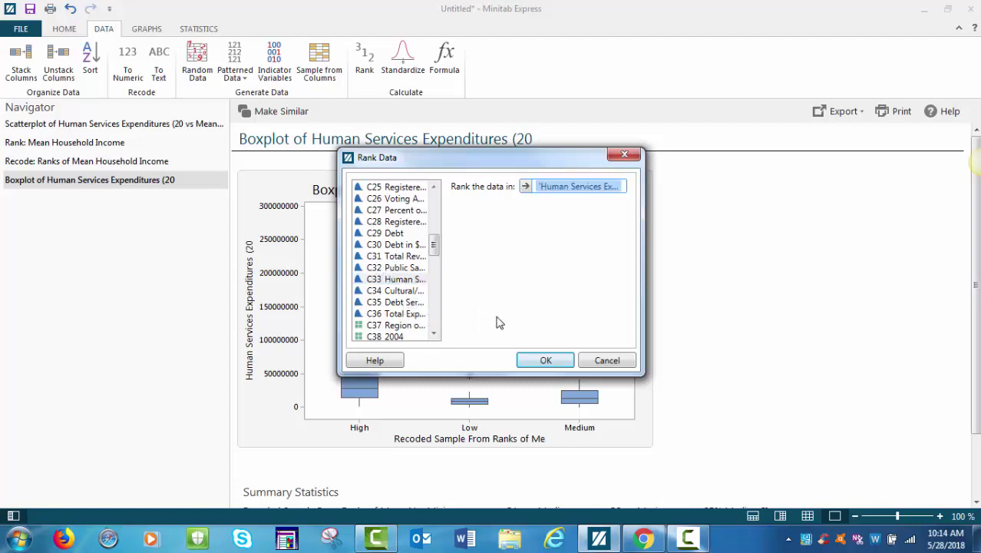
left_click(529, 363)
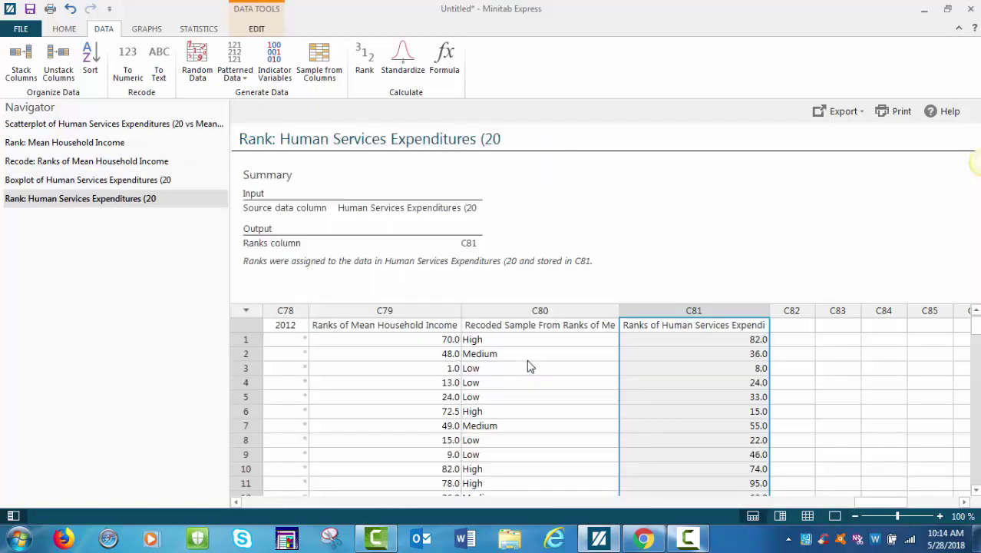
Start a recode to text using the ranks of Human Services Expenditures (C81) as the source column
left_click(160, 63)
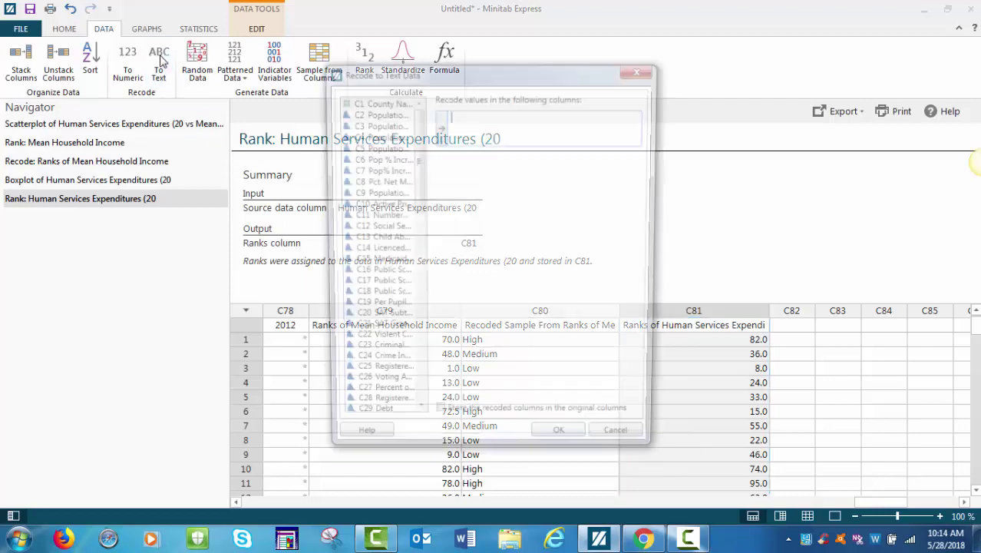
left_click_drag(415, 135, 428, 432)
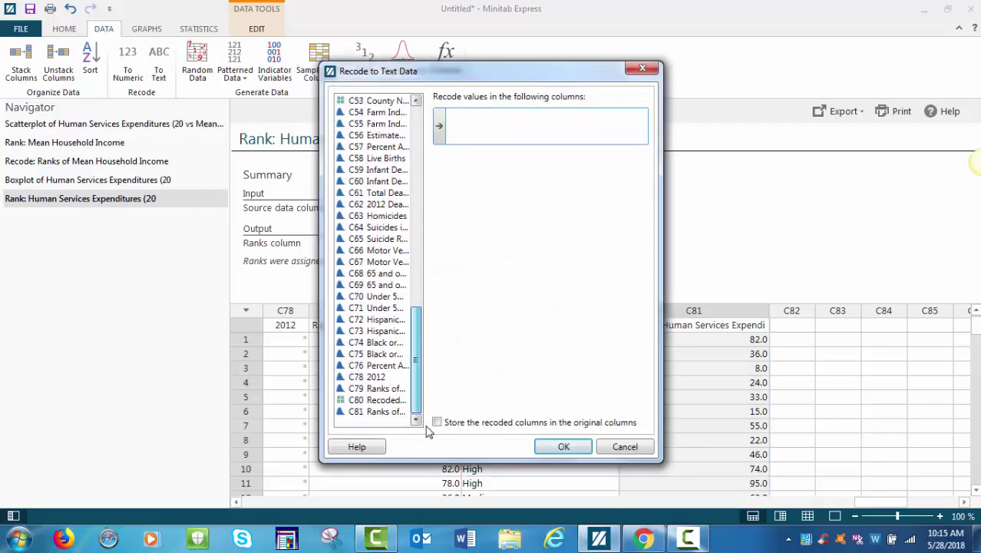
double_click(398, 412)
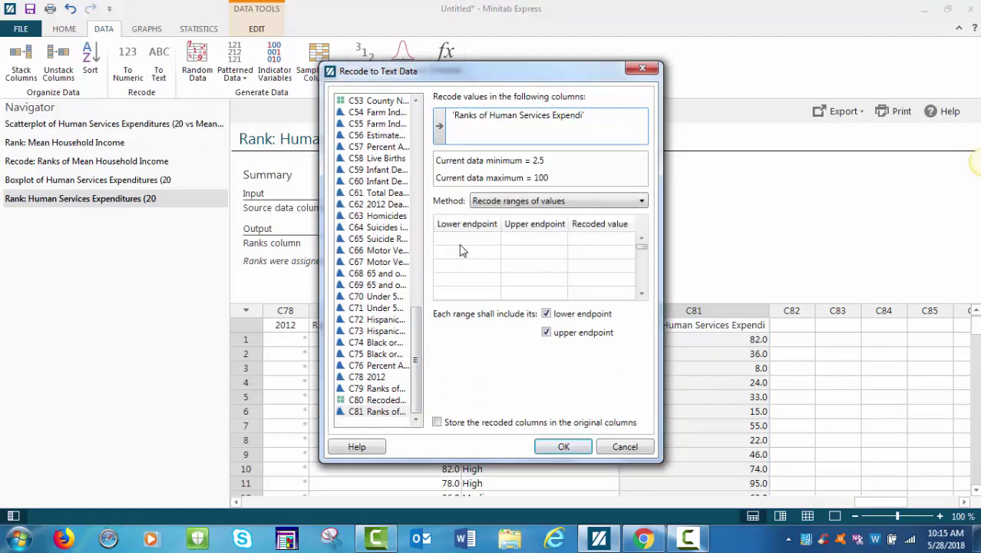
Define the first recode range of the expenditure ranks with endpoints 1 to 33 and the recoded value Low
left_click(453, 239)
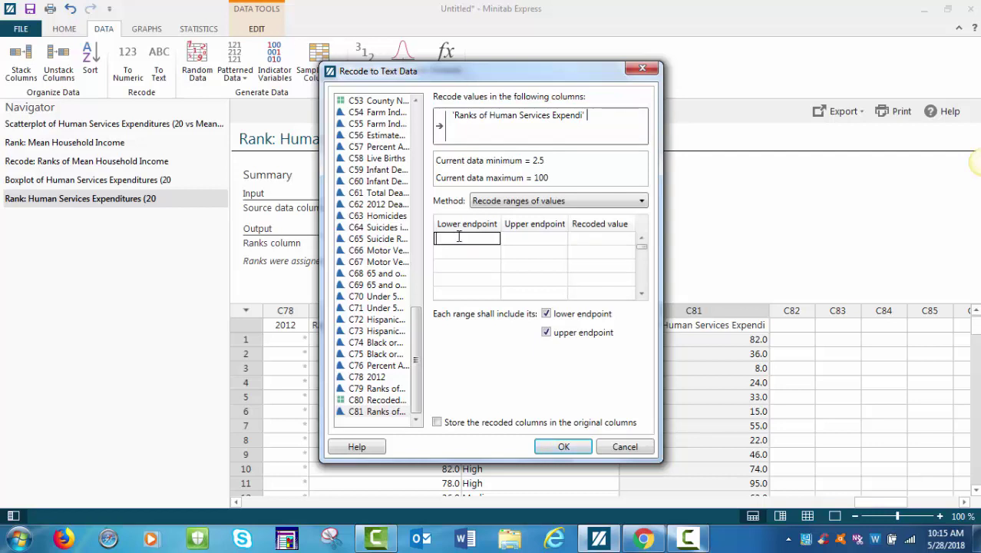
left_click(493, 131)
left_click(488, 244)
type("1")
left_click(513, 240)
type("33")
left_click(581, 238)
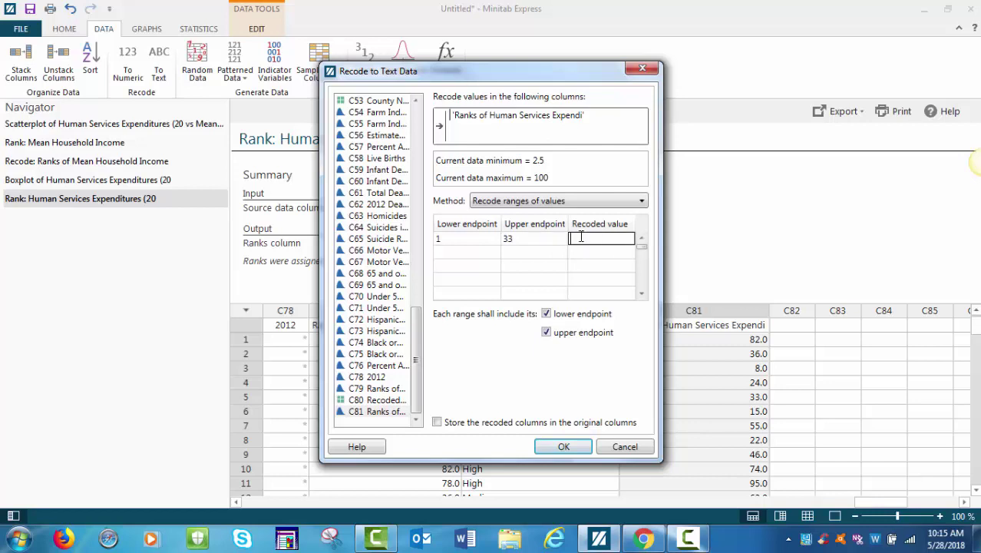
type("Low")
Define the second recode range of the expenditure ranks with endpoints 34 to 67 and the recoded value Medium
left_click(440, 252)
type("34")
left_click(514, 253)
type("67")
left_click(576, 253)
type("Medium")
Define the third recode range from 68 to 100 as High and run the recode of the expenditure ranks
left_click(440, 268)
type("68")
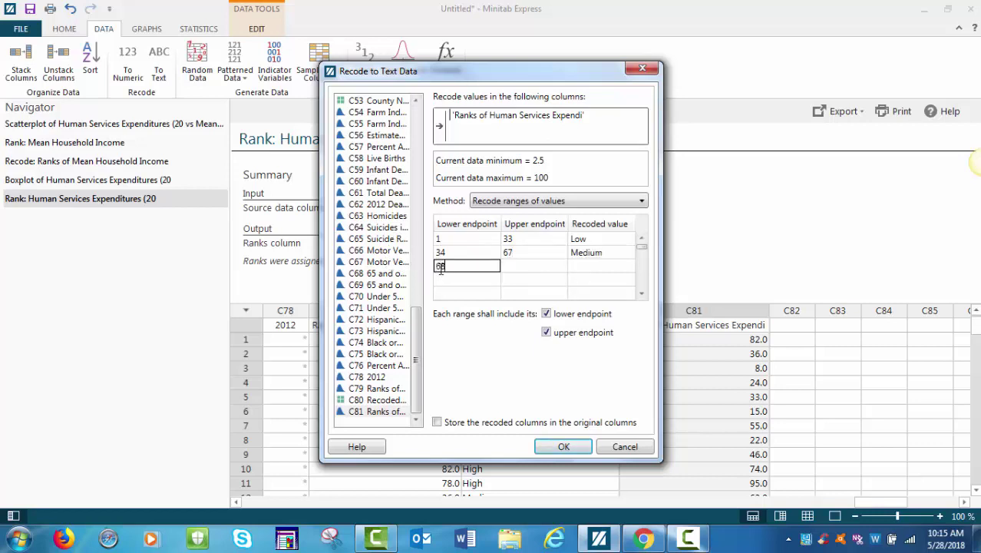
left_click(511, 267)
type("100")
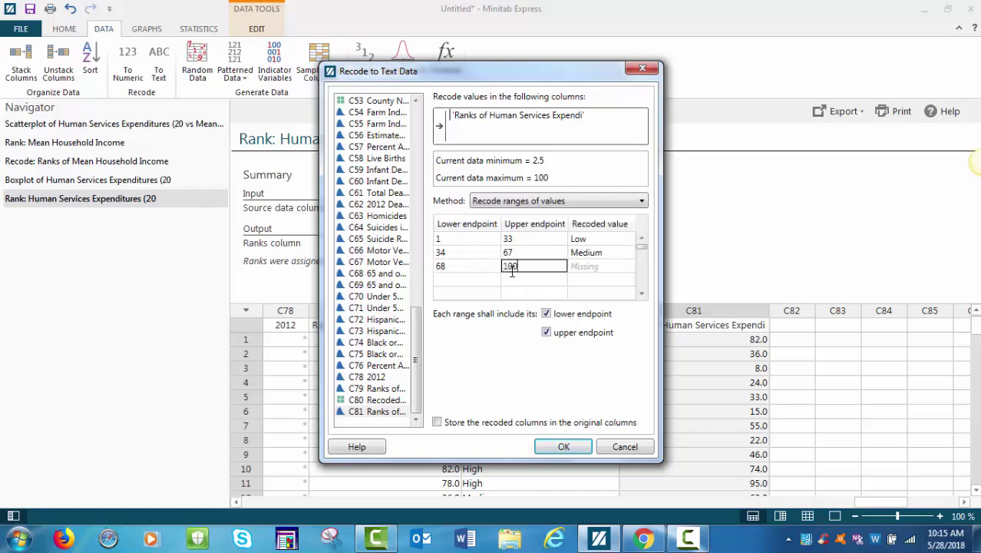
left_click(584, 268)
type("High")
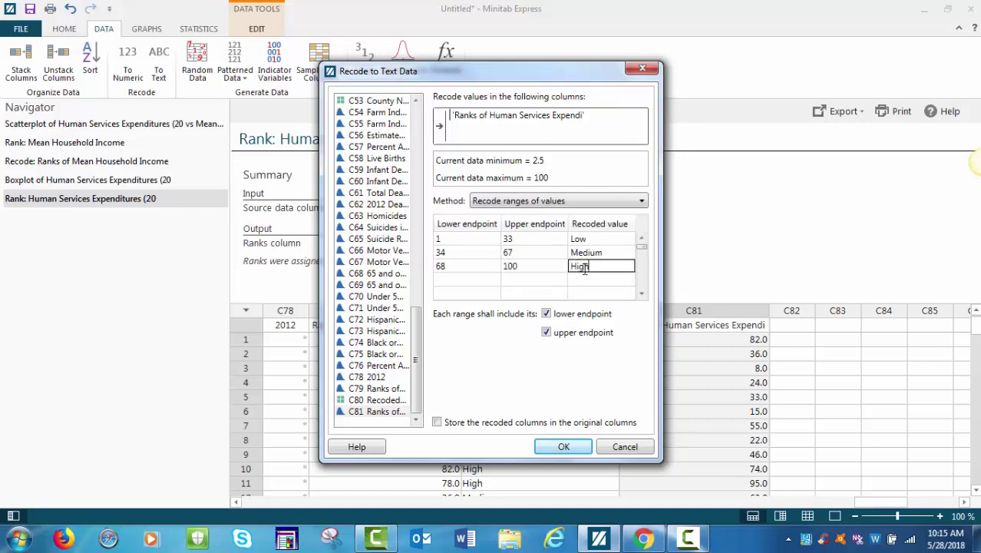
left_click(574, 447)
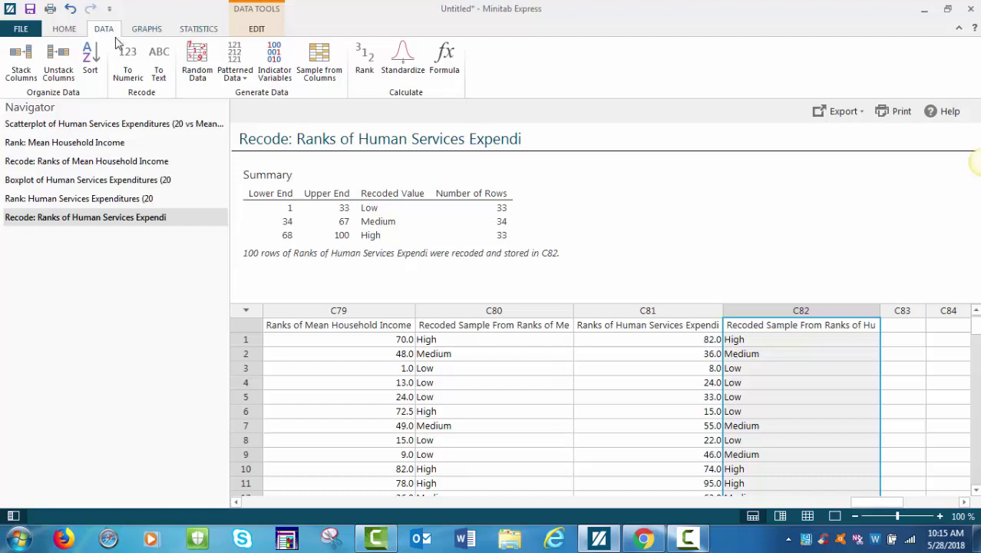
Set up a cross tabulation of raw data with the recoded income ranks (C80) as rows and the recoded expenditure ranks (C82) as columns
left_click(204, 32)
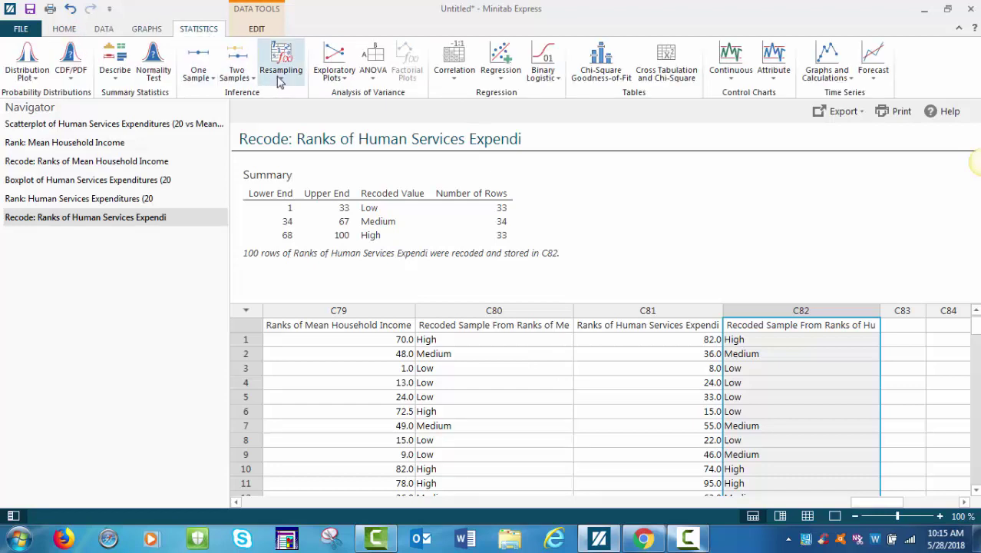
left_click(670, 77)
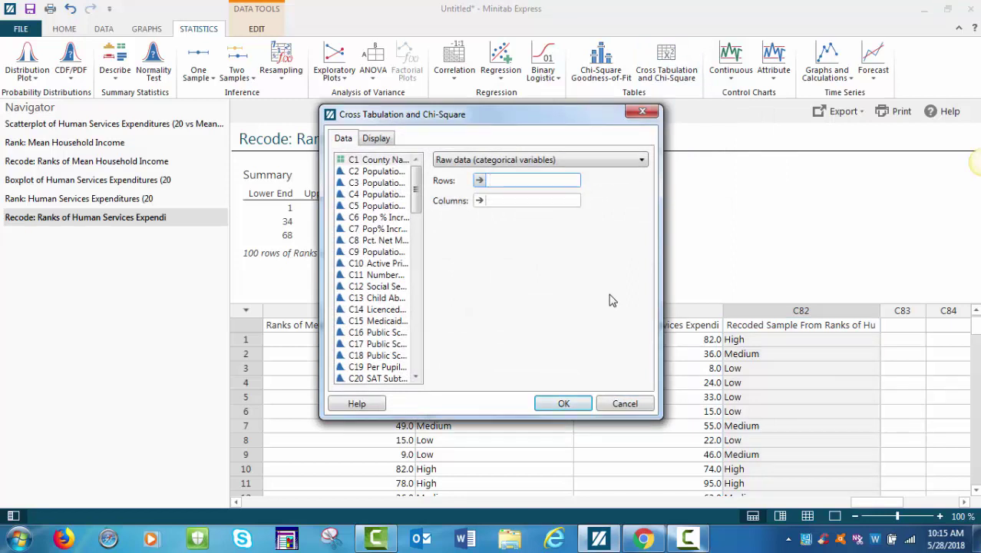
scroll(418, 290, "down", 7)
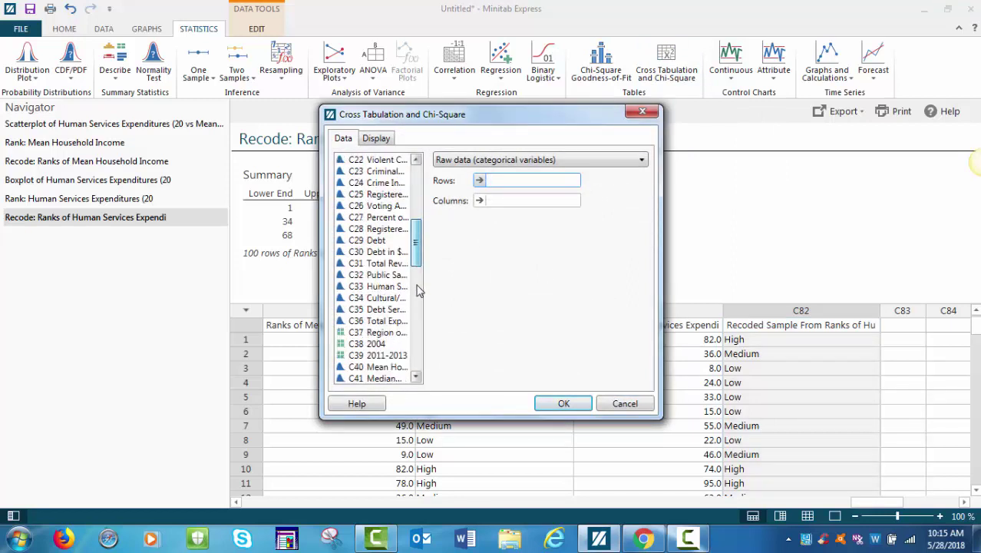
scroll(419, 290, "down", 14)
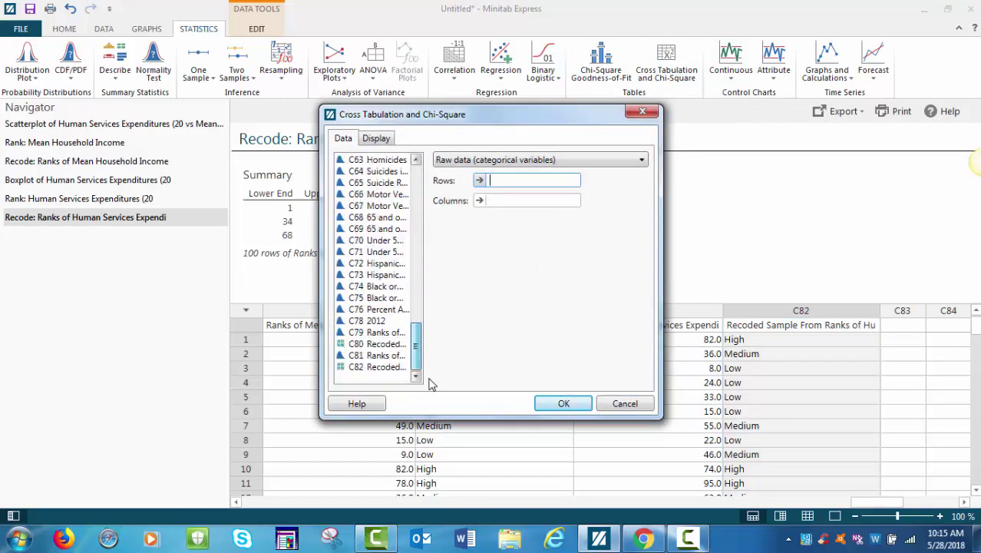
left_click(392, 345)
double_click(392, 344)
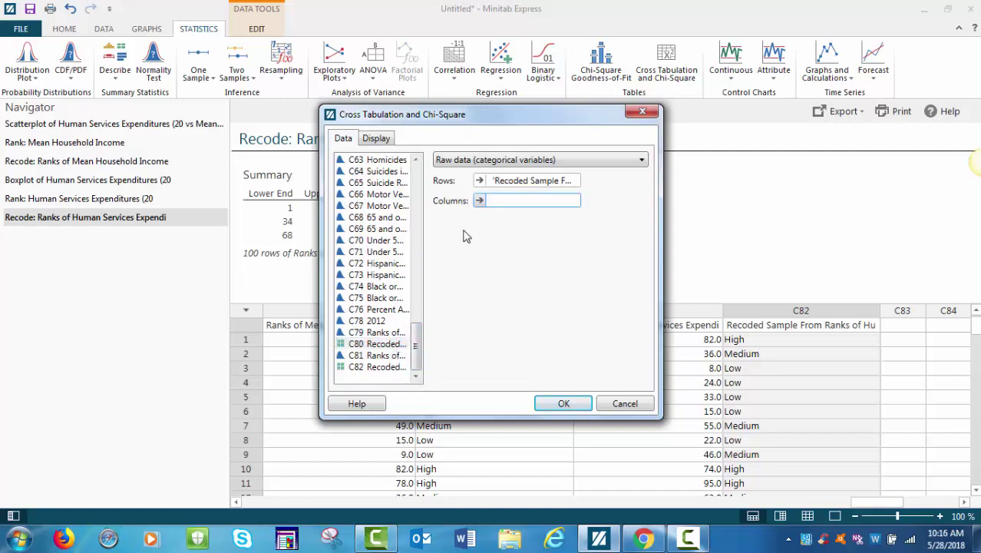
left_click(384, 370)
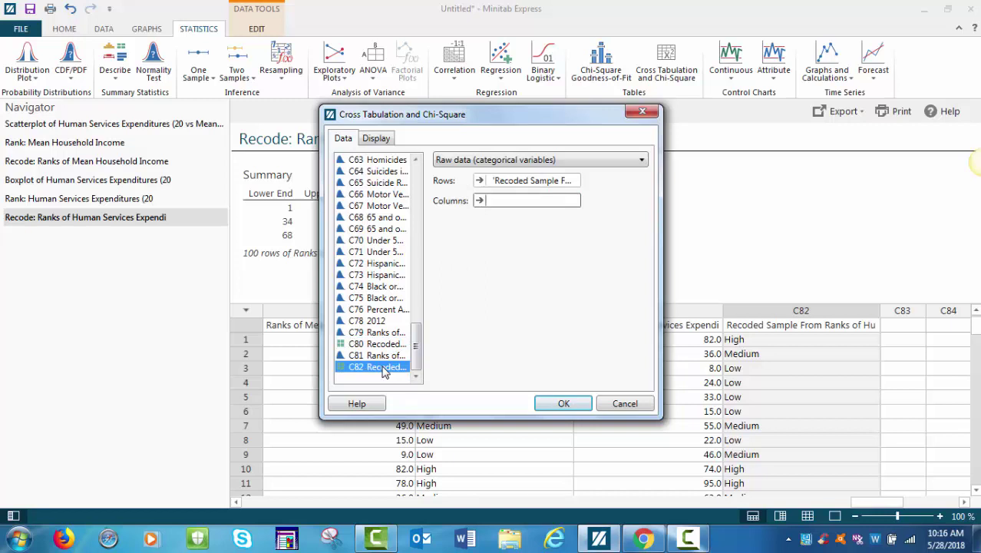
double_click(384, 371)
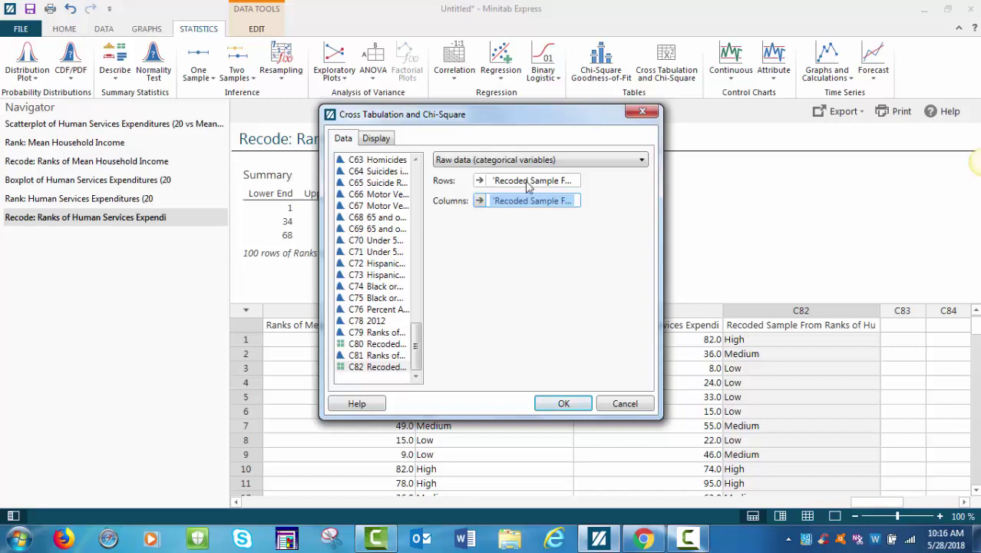
Include the chi-square test for association, expected counts and each cell's contribution to chi-square, and run the cross tabulation
left_click(377, 142)
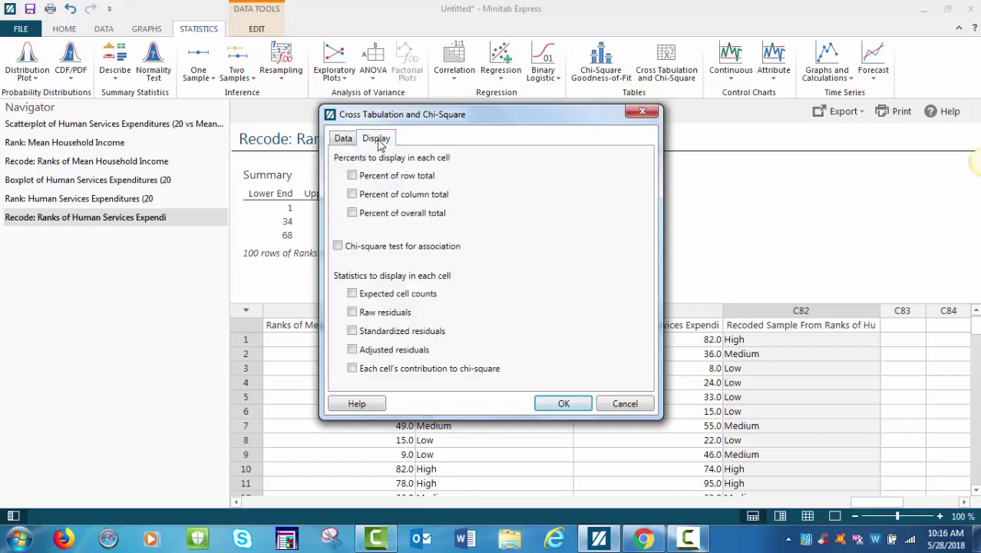
left_click(339, 247)
left_click(352, 368)
left_click(565, 405)
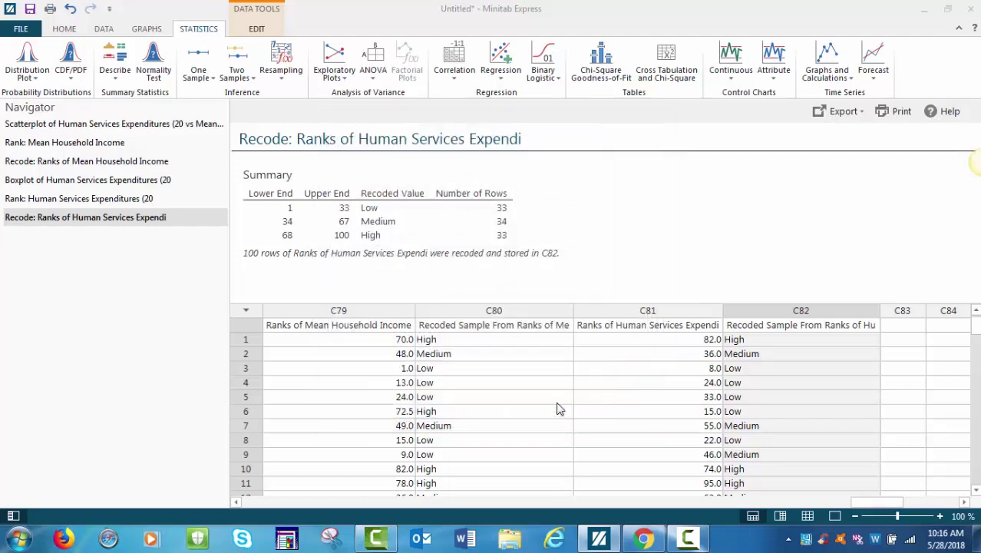
Show only the output and examine the complete cross tabulation and its chi-square test
left_click(65, 28)
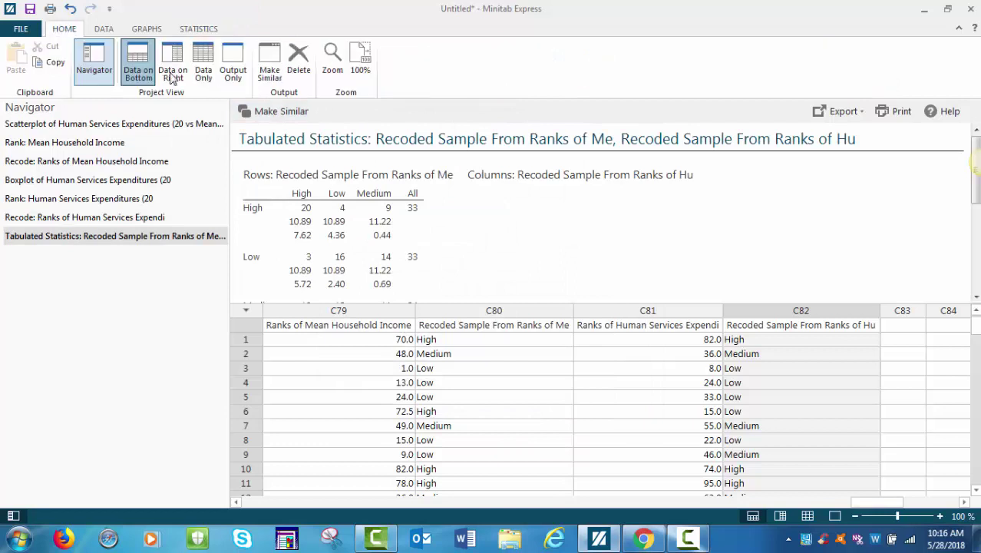
left_click(232, 61)
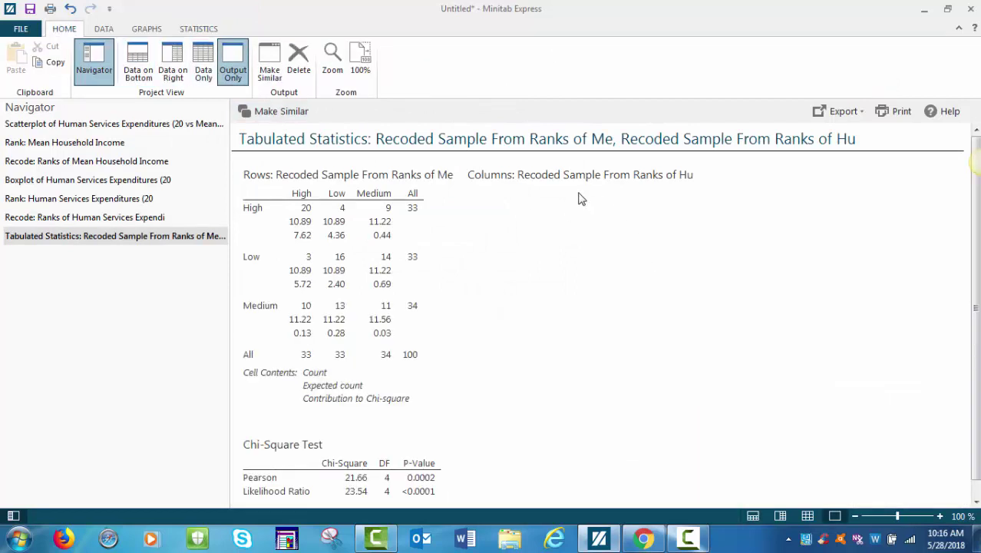
scroll(513, 223, "down", 1)
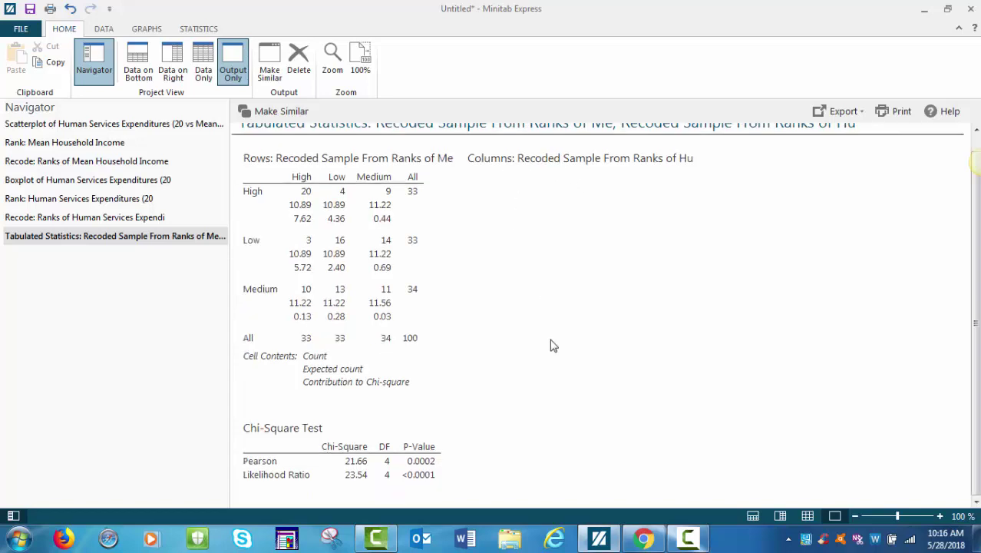